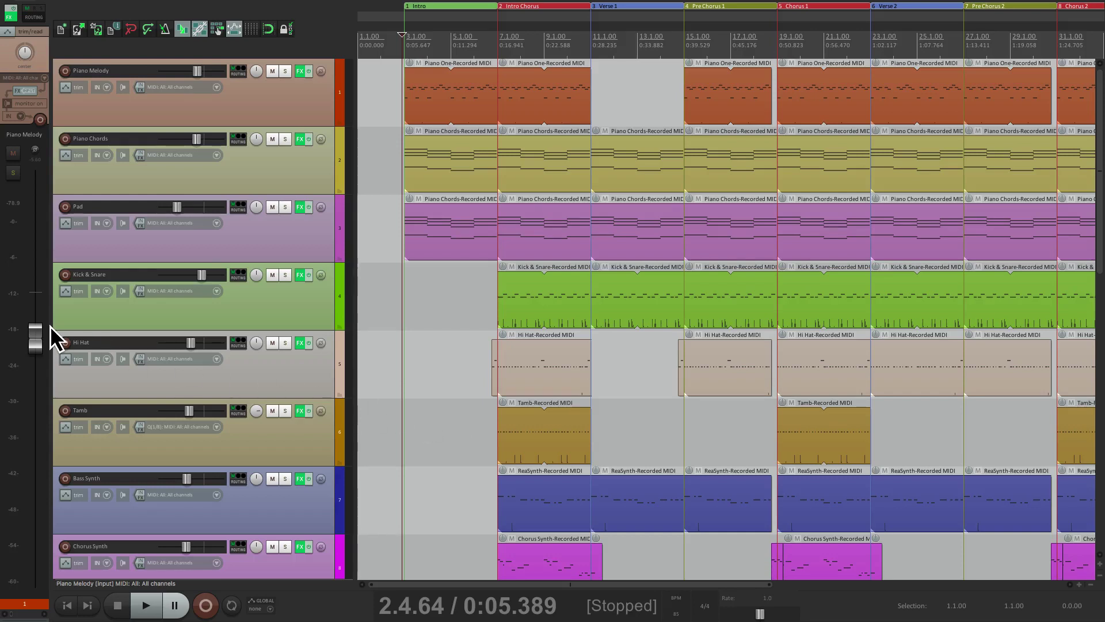
# Step: Widen the mixer to review all 17 channel strips, then close the mixer
pyautogui.moveTo(50, 326); pyautogui.dragTo(493, 313)
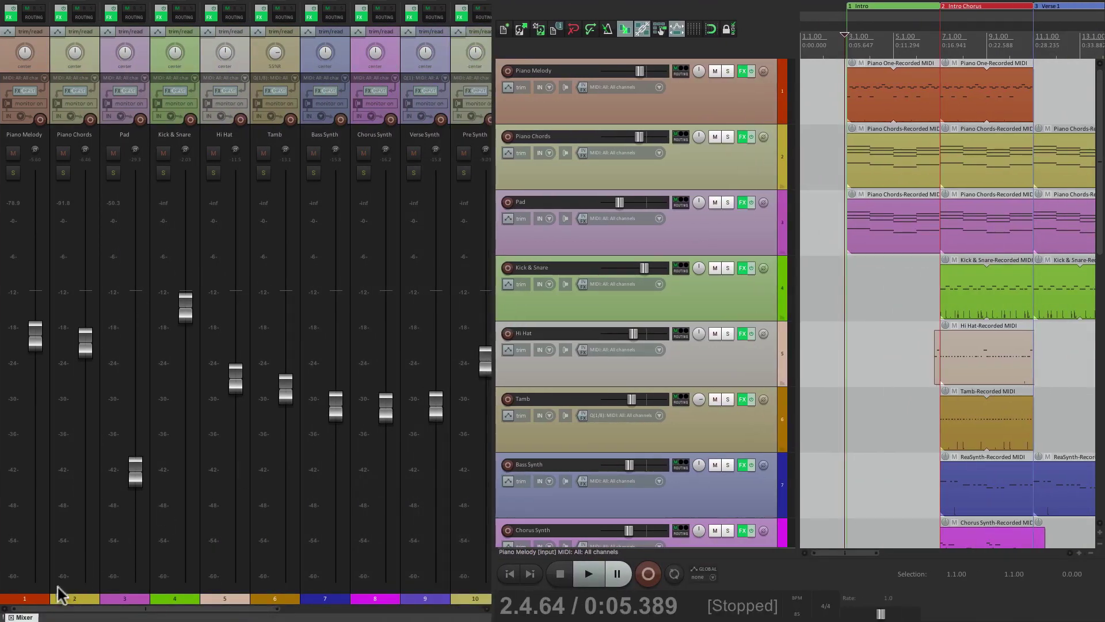
pyautogui.moveTo(547, 382); pyautogui.dragTo(550, 516)
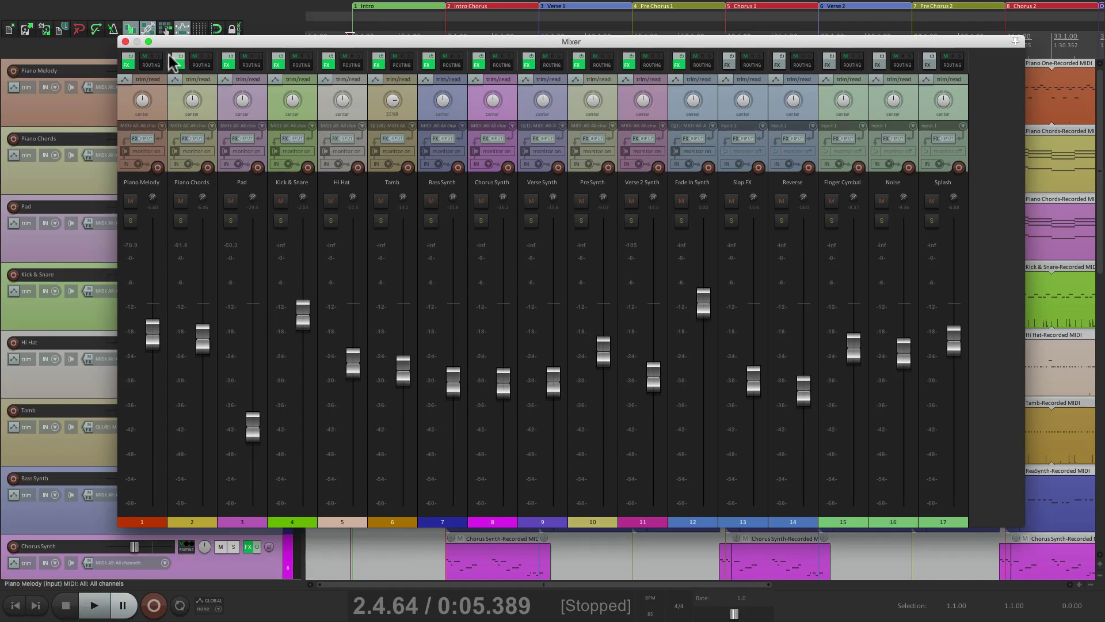
pyautogui.click(125, 42)
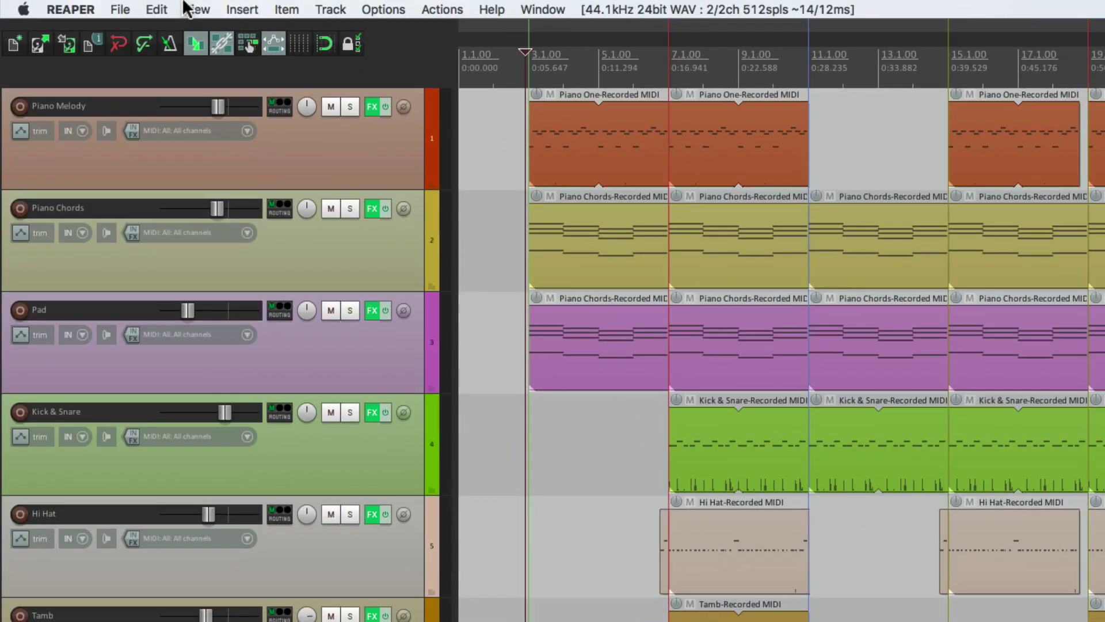
# Step: Open File > Render with Master mix as the source, and bring up the Bounds choices
pyautogui.click(121, 10)
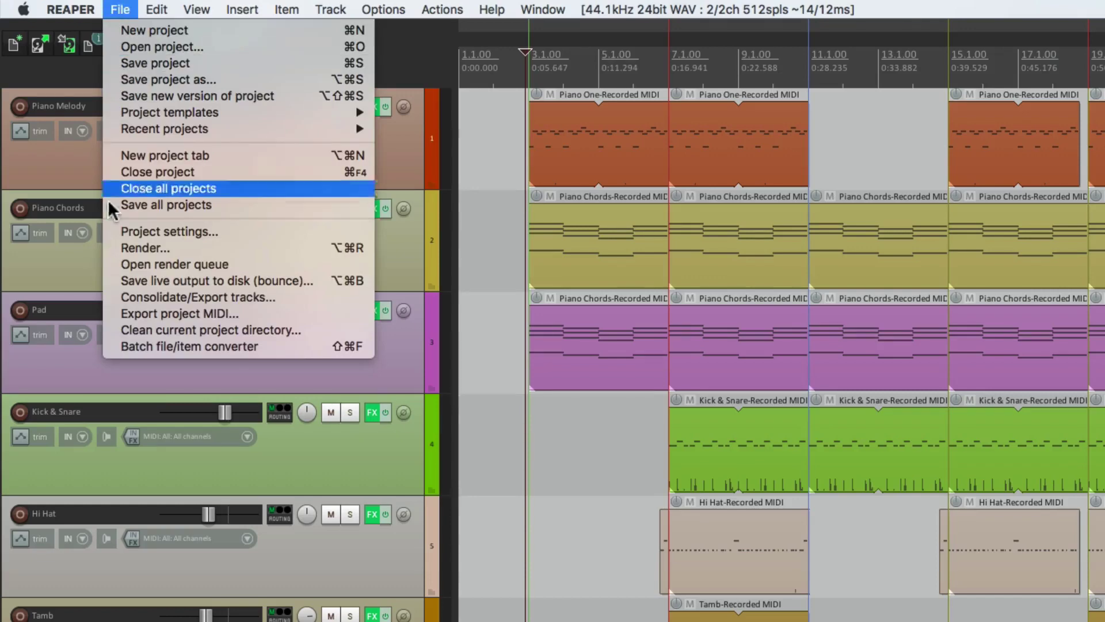
pyautogui.click(104, 247)
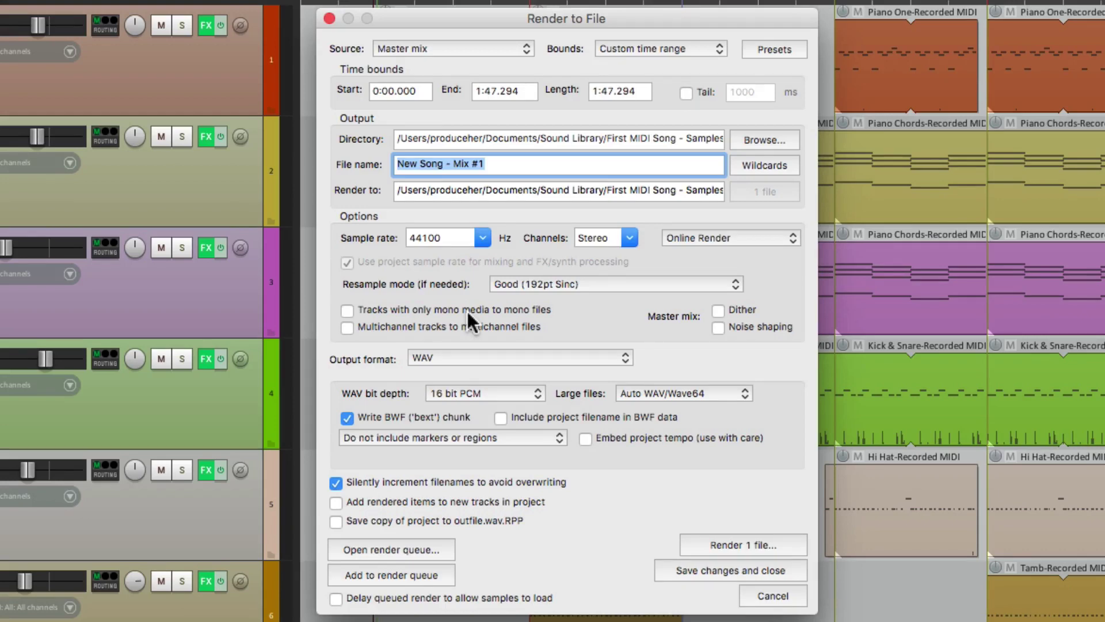
pyautogui.click(445, 47)
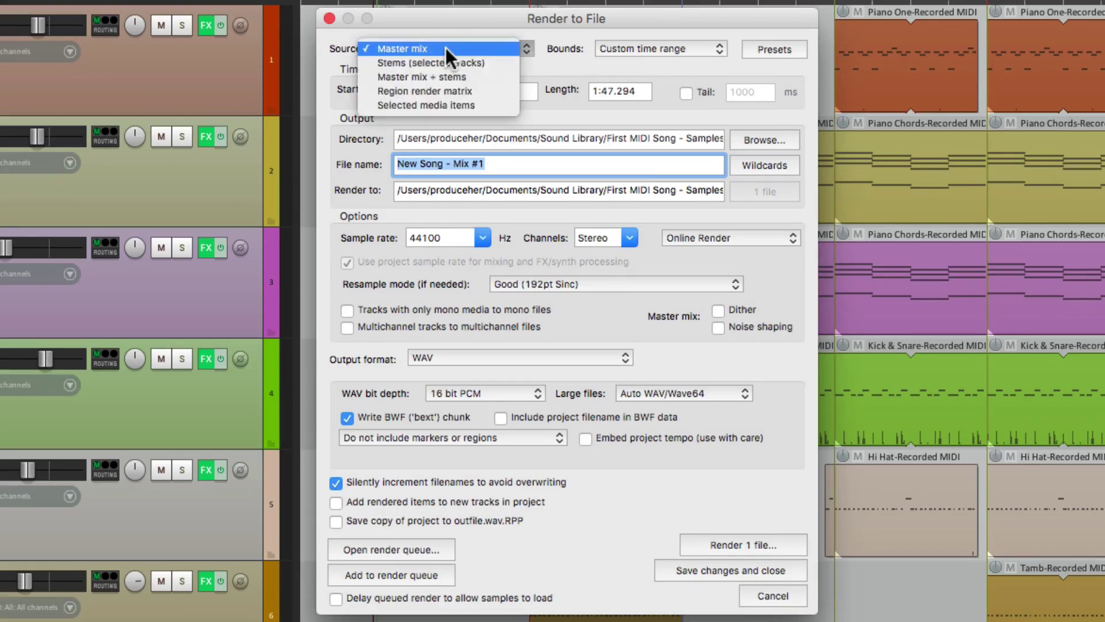
pyautogui.click(479, 43)
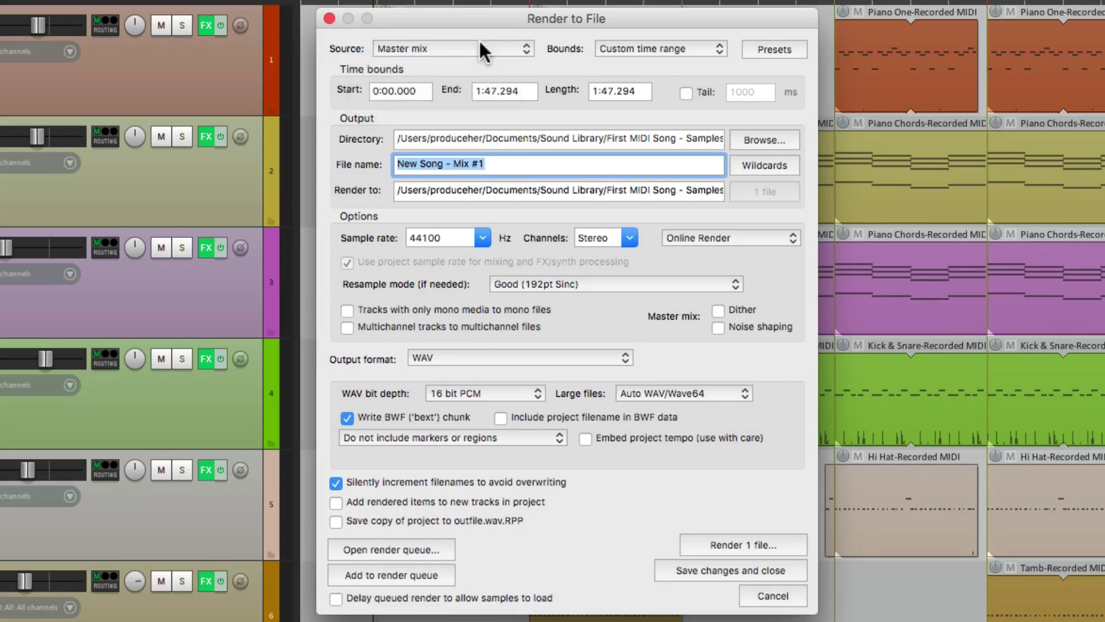
pyautogui.click(630, 43)
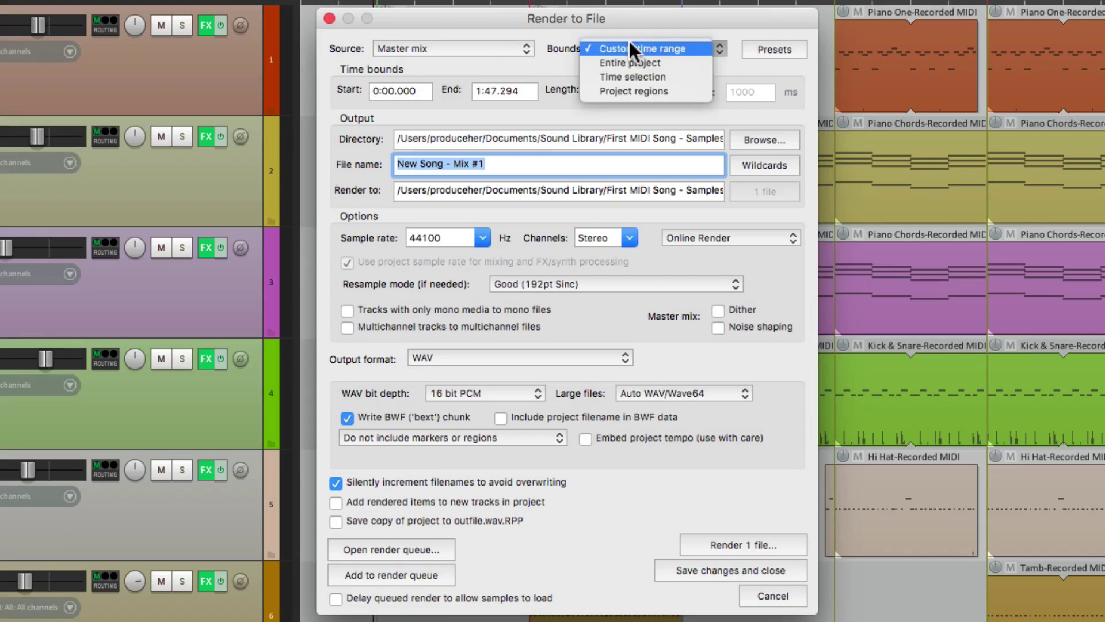
# Step: Set render bounds to Time selection and start a selection at the Intro's beginning
pyautogui.click(680, 69)
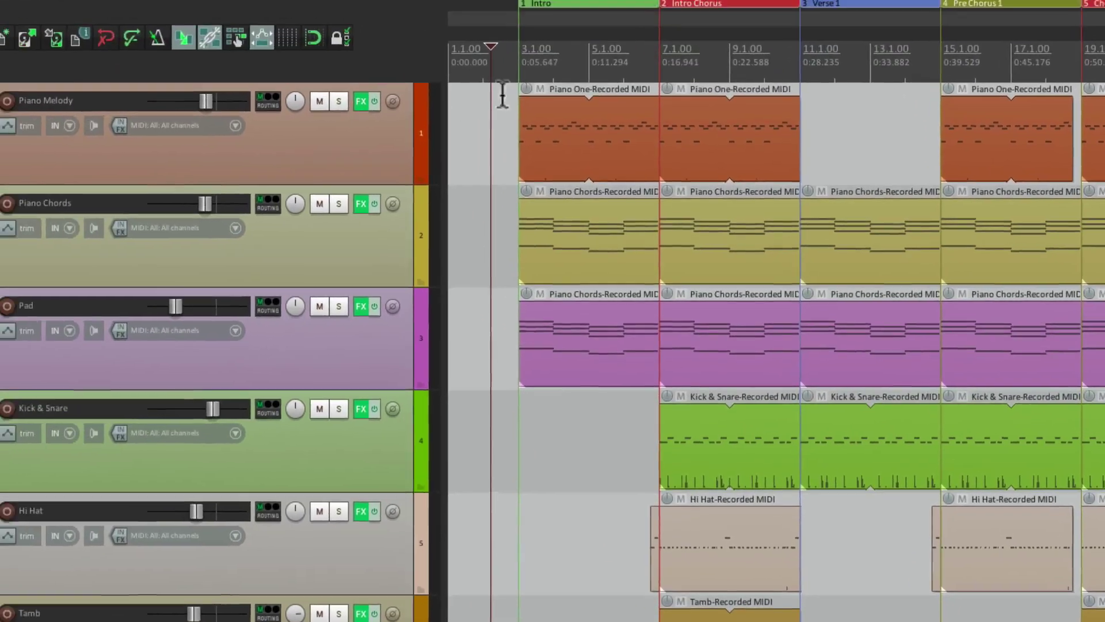
pyautogui.scroll(6, 527, 81)
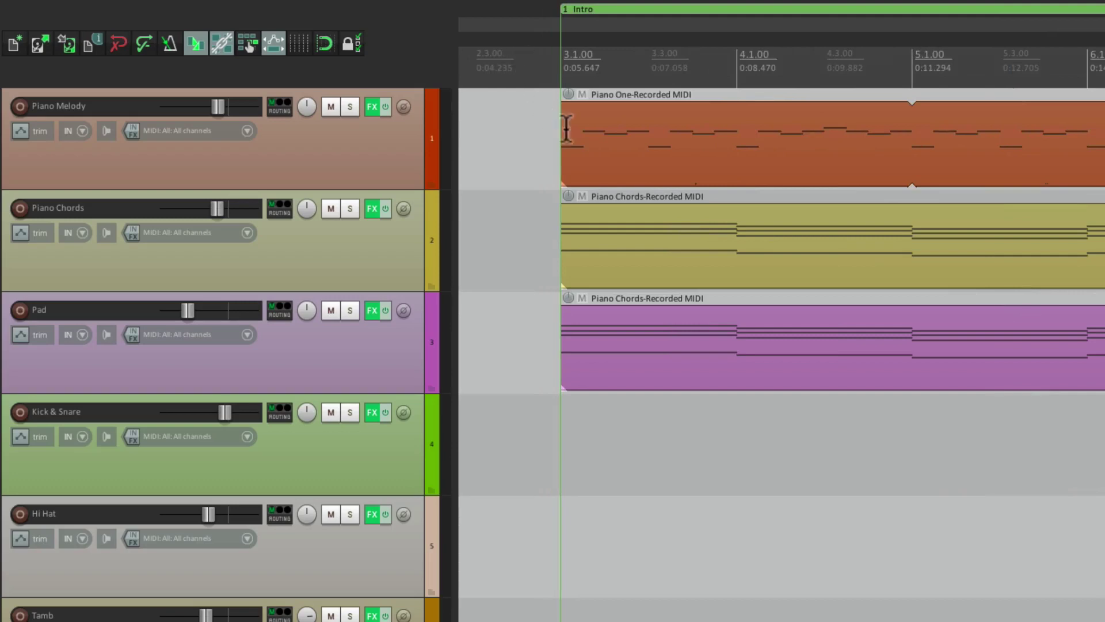
pyautogui.moveTo(545, 74); pyautogui.dragTo(881, 67)
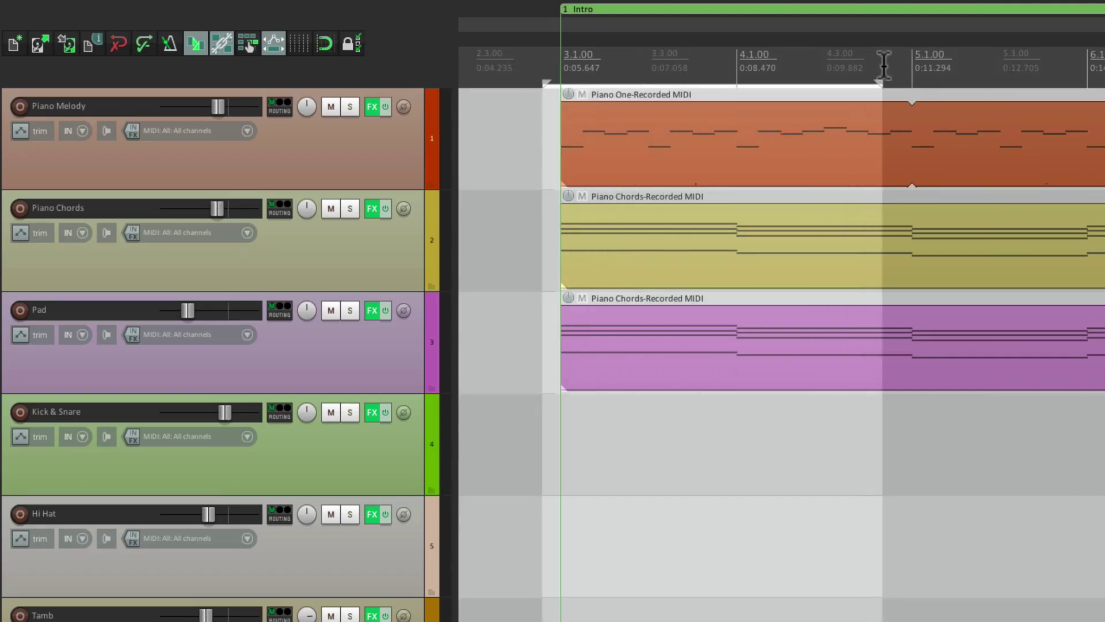
# Step: Extend the time selection past the Outro's end, to 40.1.29
pyautogui.scroll(-1, 859, 224)
pyautogui.scroll(-4, 859, 225)
pyautogui.hscroll(10, 859, 224)
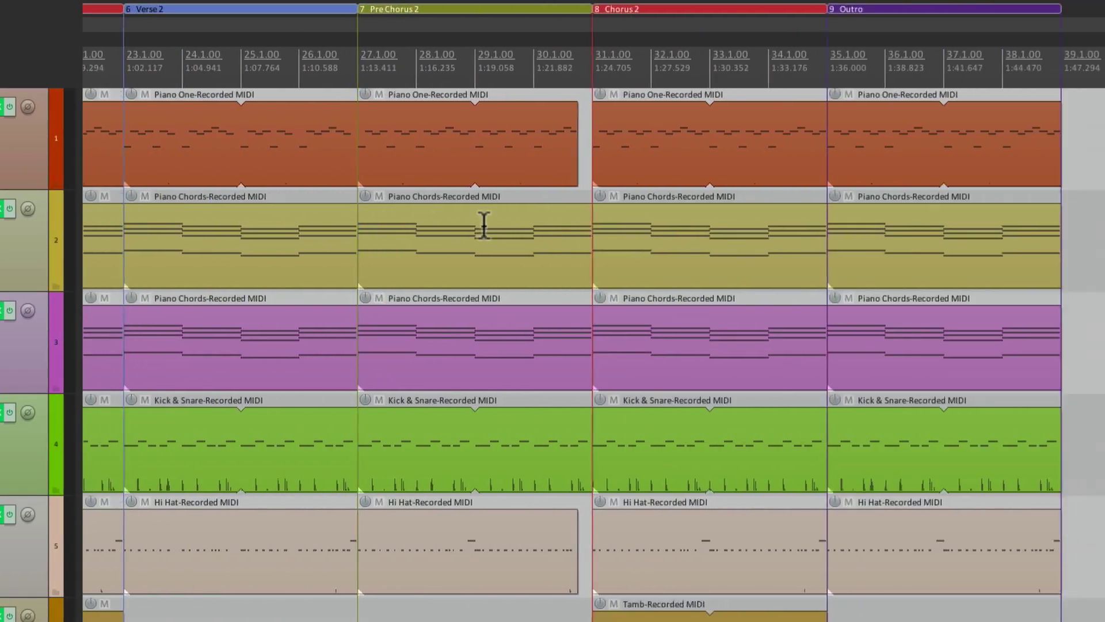
pyautogui.moveTo(708, 72); pyautogui.dragTo(861, 71)
pyautogui.scroll(4, 881, 114)
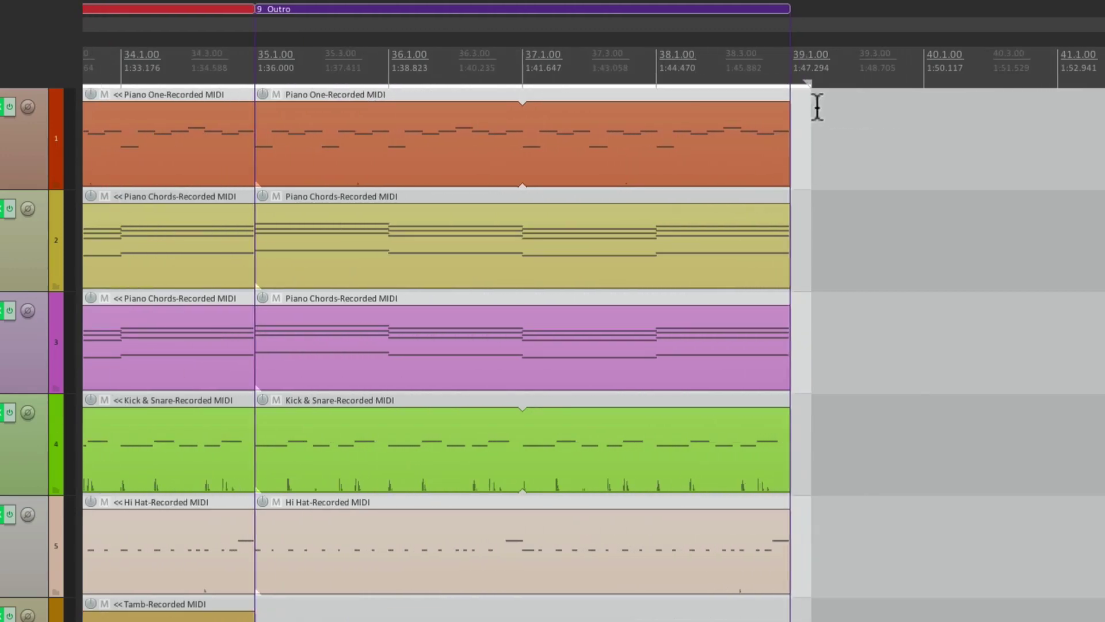
pyautogui.moveTo(797, 81); pyautogui.dragTo(923, 74)
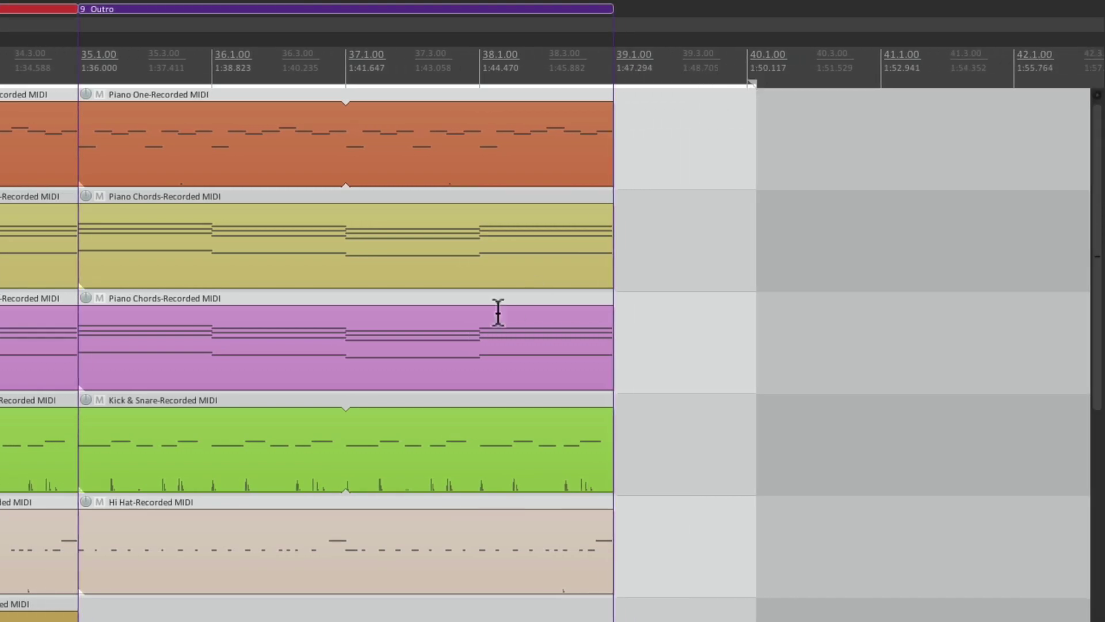
pyautogui.scroll(-5, 493, 313)
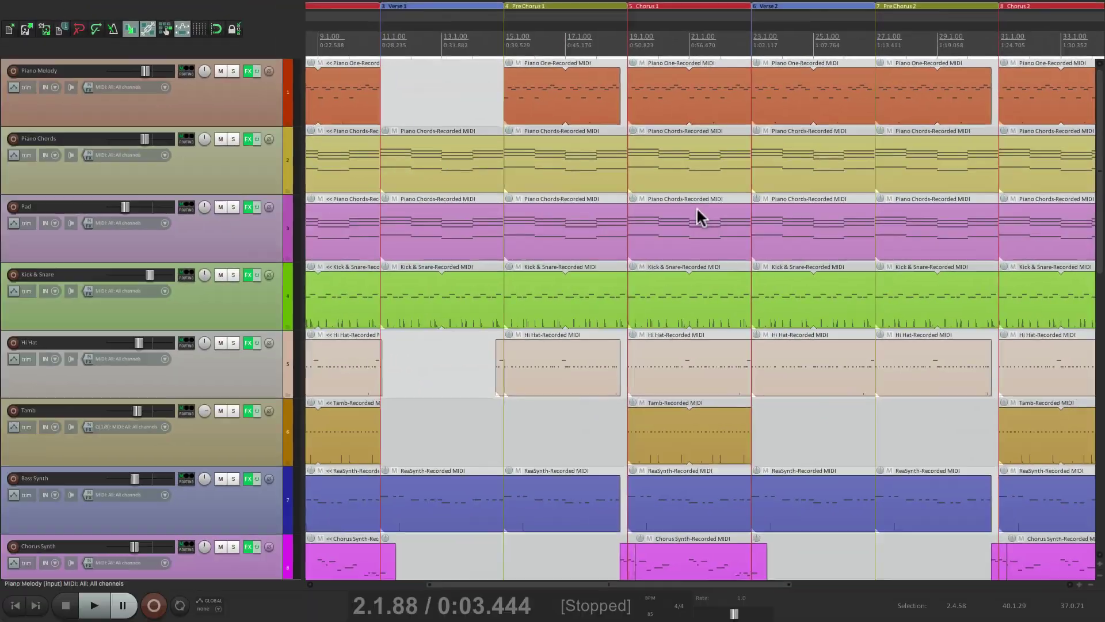
pyautogui.hscroll(-5, 493, 313)
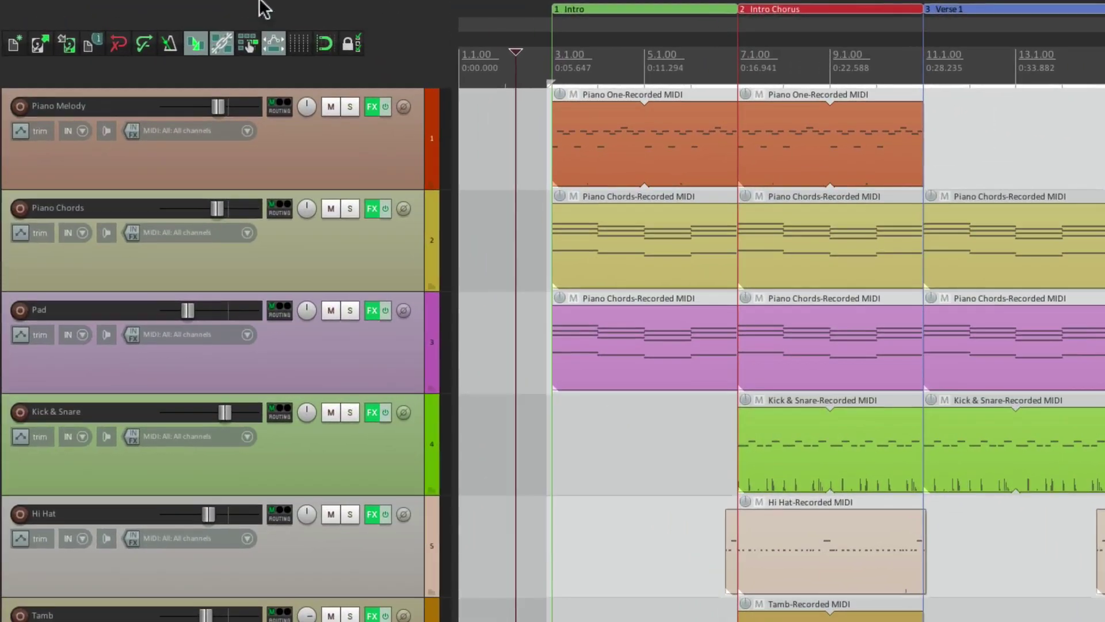
# Step: Reopen the render settings, keeping Time selection bounds and the file name 'New Song - Mix #1'
pyautogui.moveTo(264, 8)
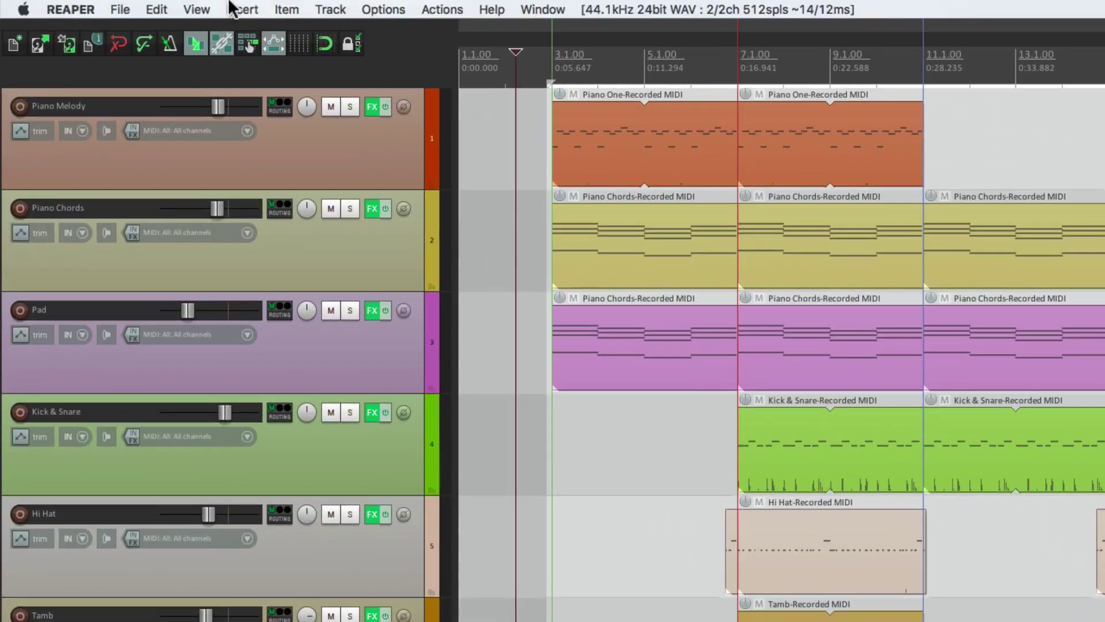
pyautogui.click(119, 9)
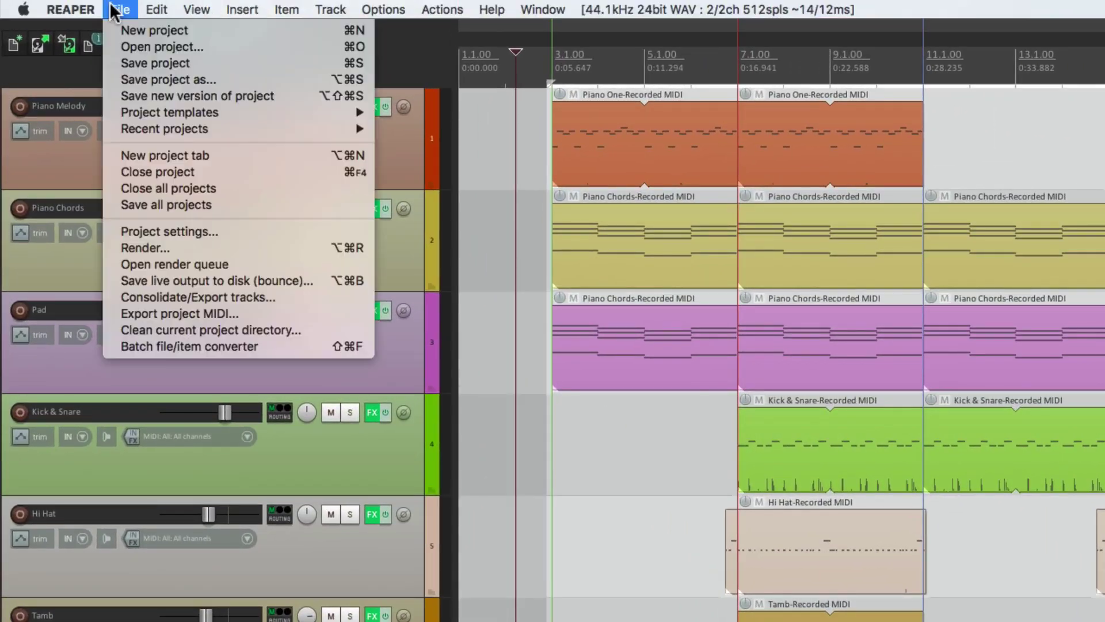
pyautogui.click(133, 247)
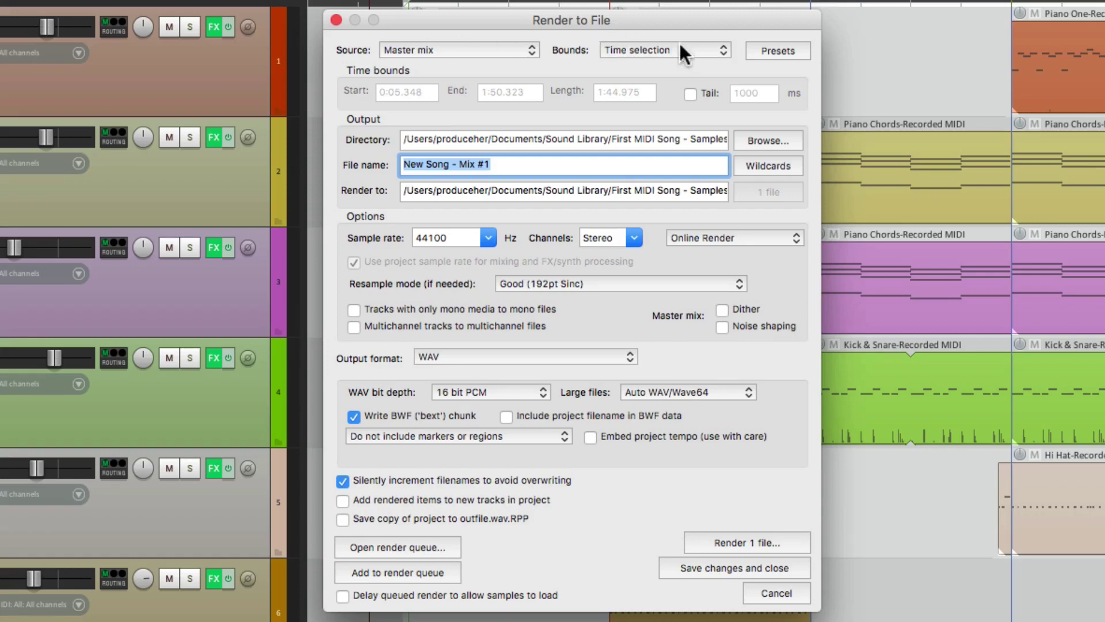
pyautogui.click(690, 50)
pyautogui.click(690, 47)
pyautogui.click(530, 158)
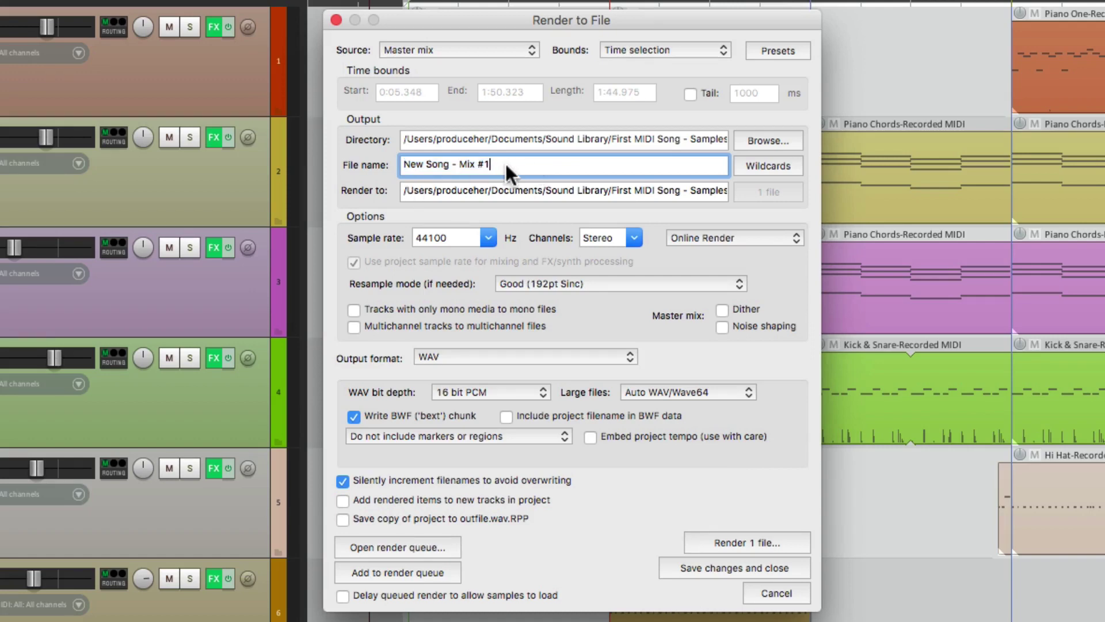
# Step: Set the render output directory to the Rendered Mixes folder
pyautogui.click(776, 143)
pyautogui.click(777, 161)
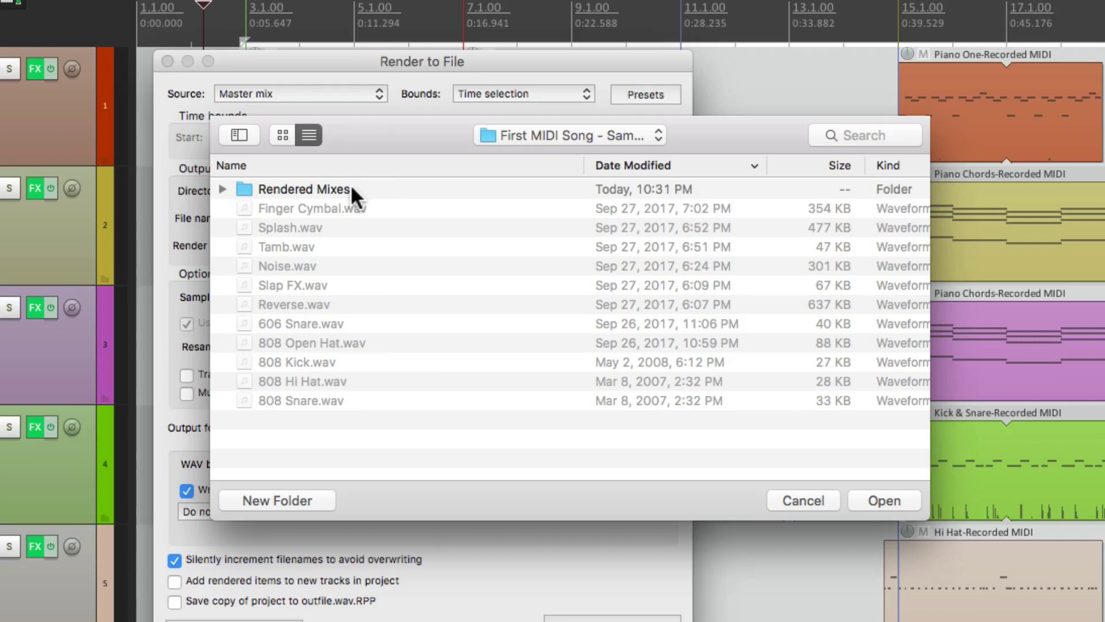
pyautogui.doubleClick(328, 189)
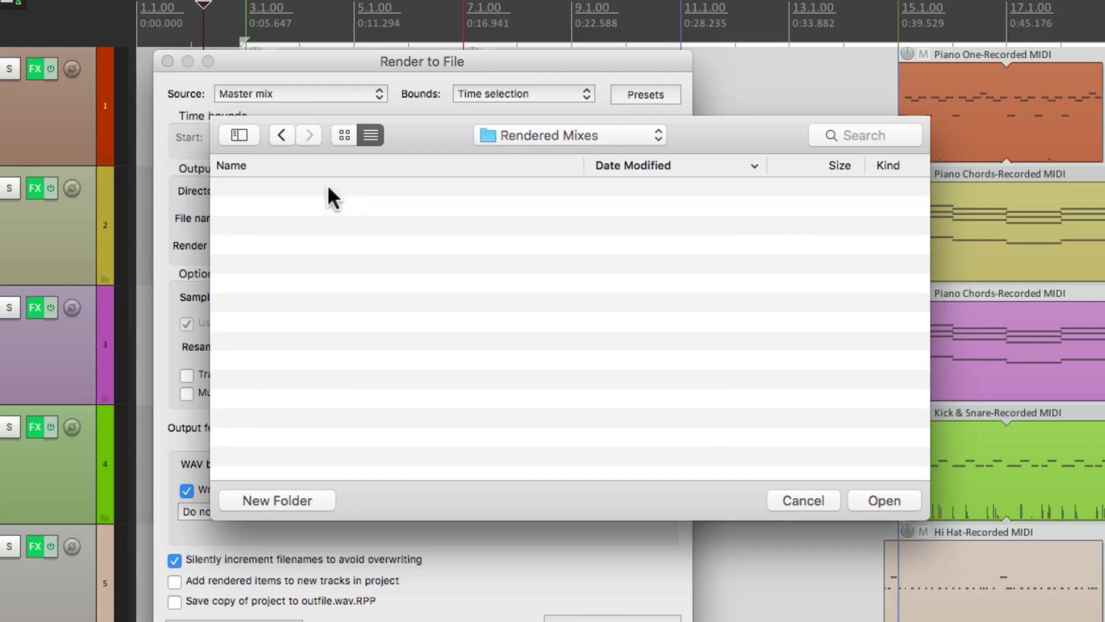
pyautogui.click(884, 500)
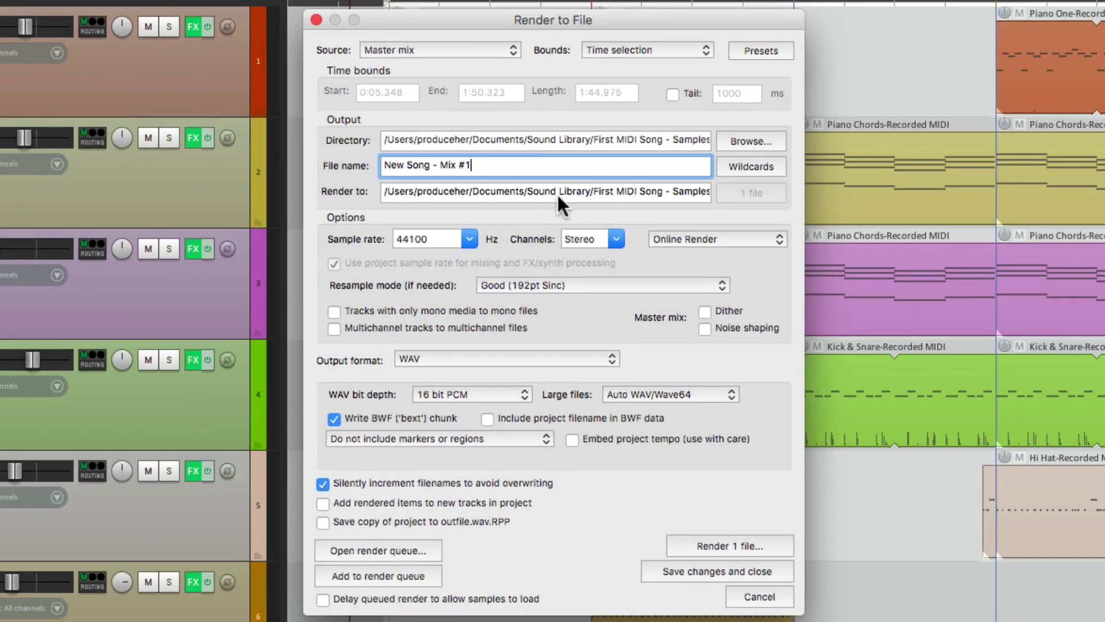
# Step: Keep 44100 Hz stereo output and switch the render mode to Full-speed Offline
pyautogui.click(469, 244)
pyautogui.click(512, 209)
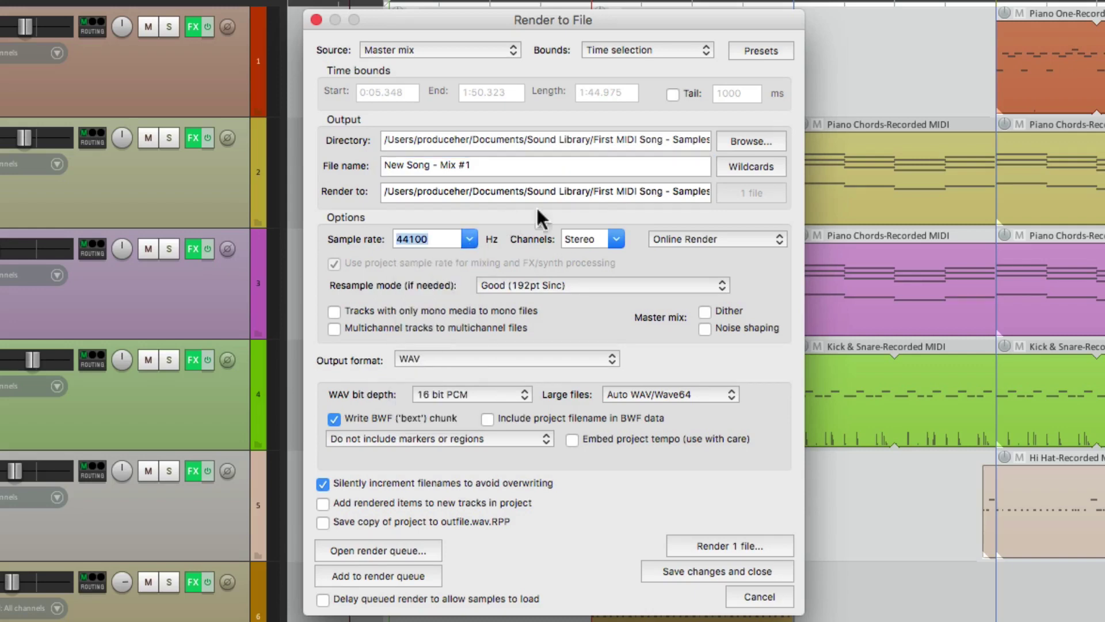
pyautogui.click(619, 241)
pyautogui.click(619, 264)
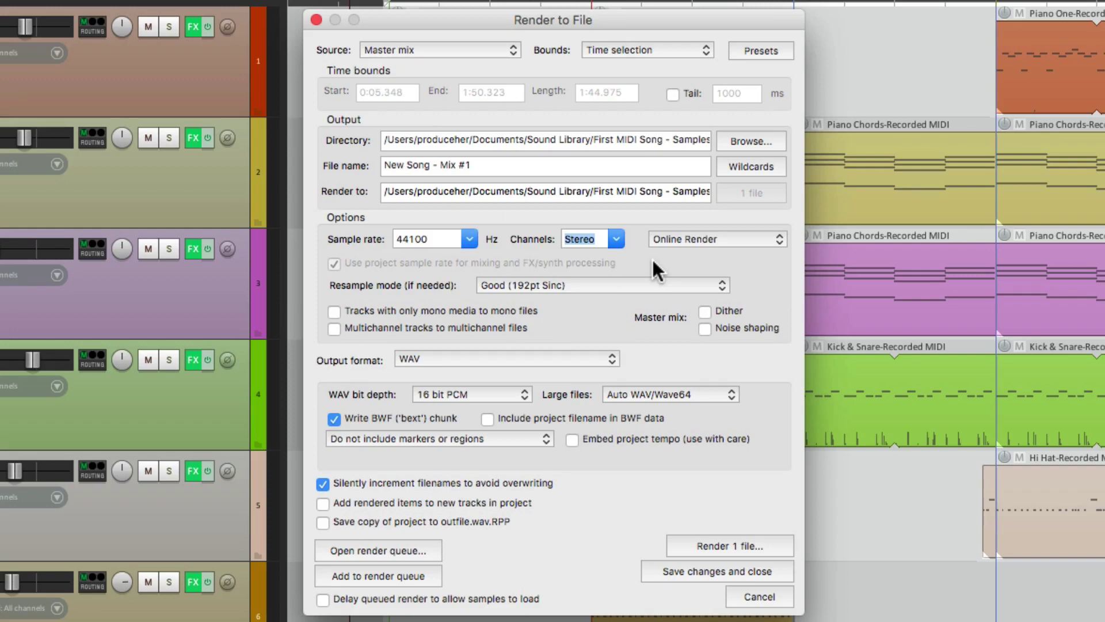
pyautogui.click(724, 237)
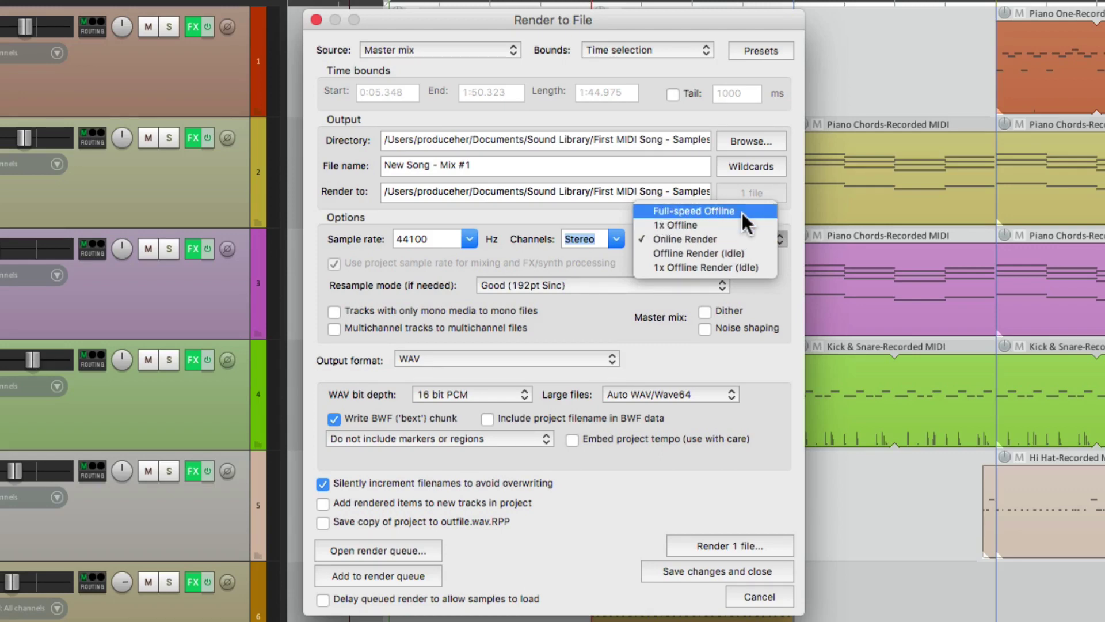
pyautogui.click(742, 212)
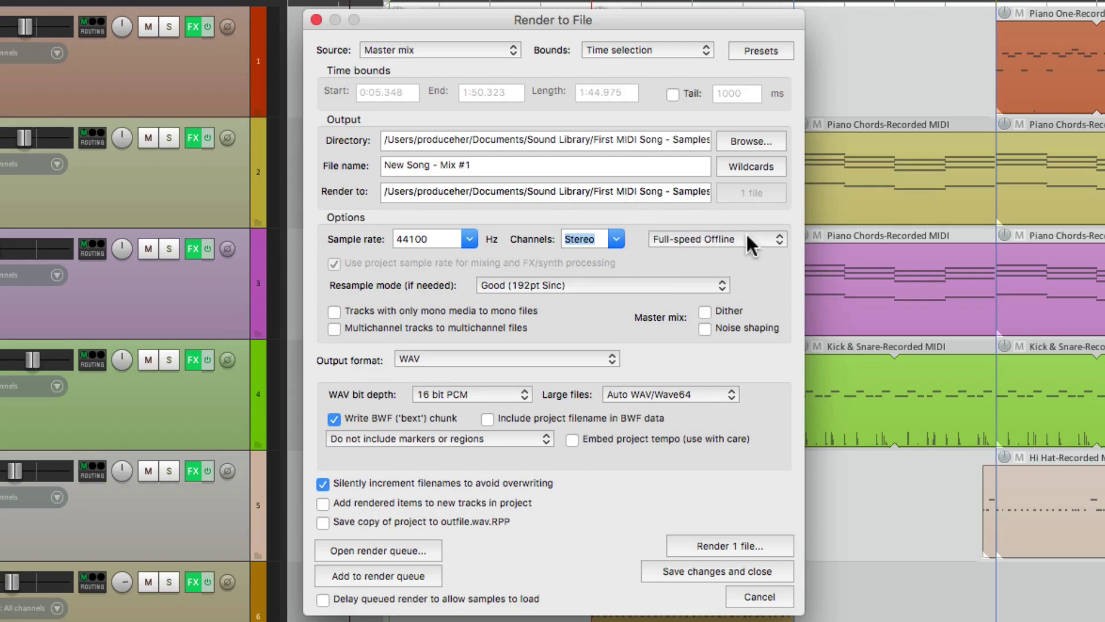
# Step: Keep WAV as the output format with 16 bit PCM depth
pyautogui.click(554, 363)
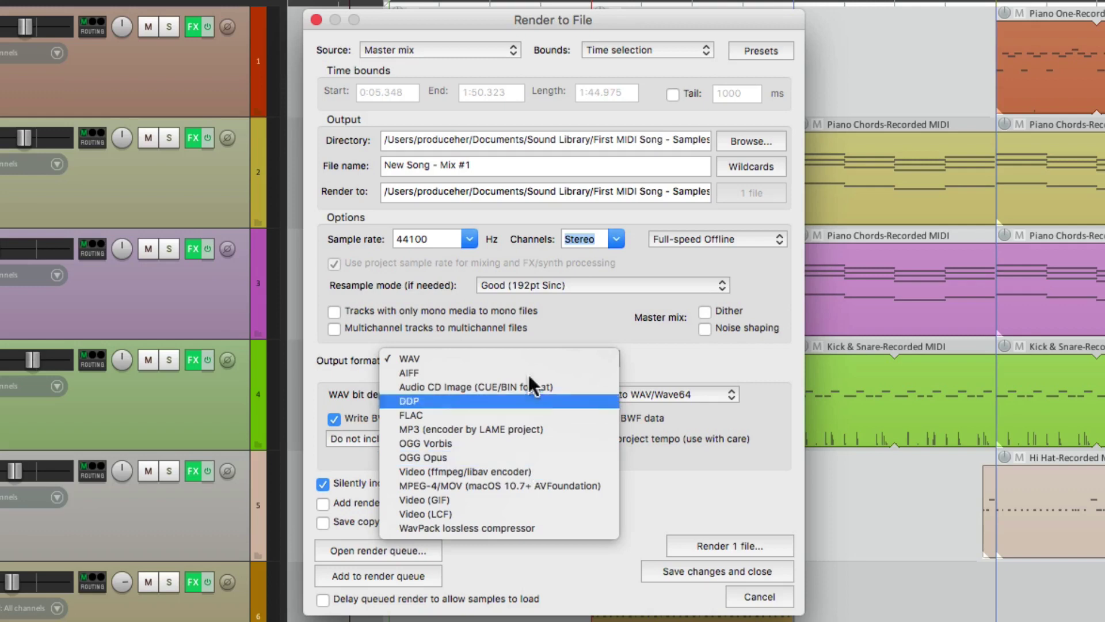
pyautogui.click(529, 354)
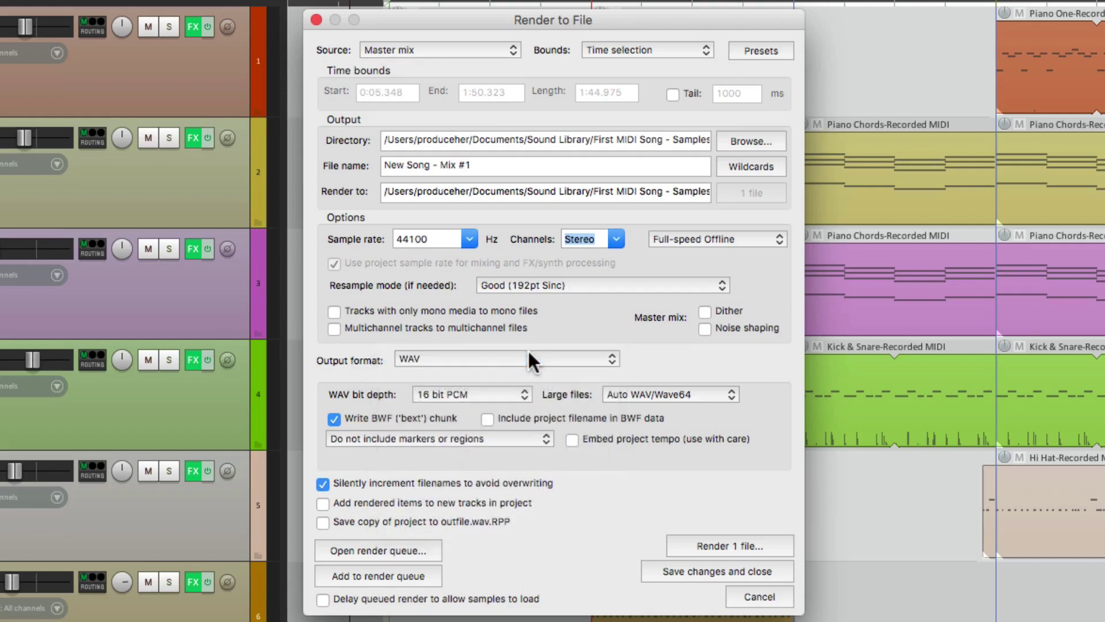
pyautogui.click(496, 394)
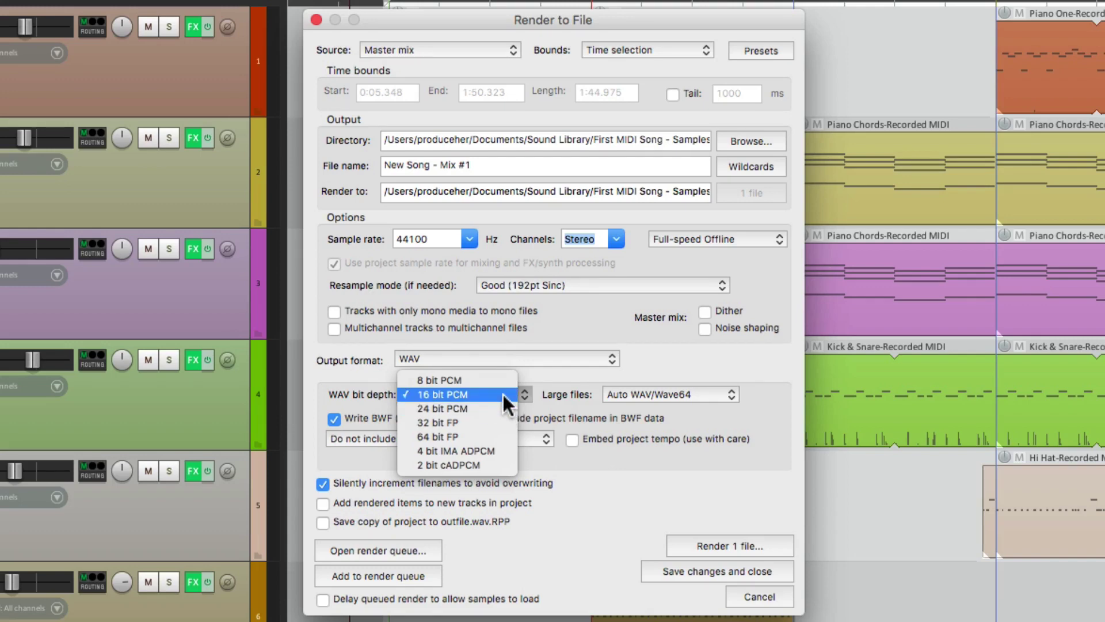
pyautogui.click(503, 394)
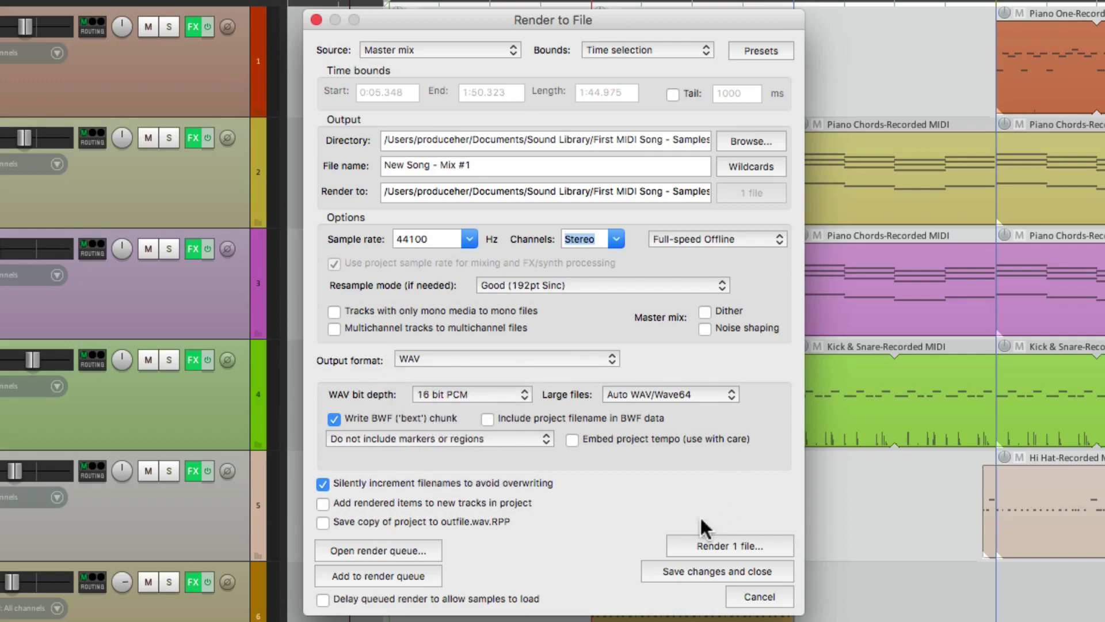
# Step: Render the 18.5 MB 'New Song - Mix #1.wav' and select it in Rendered Mixes
pyautogui.click(674, 540)
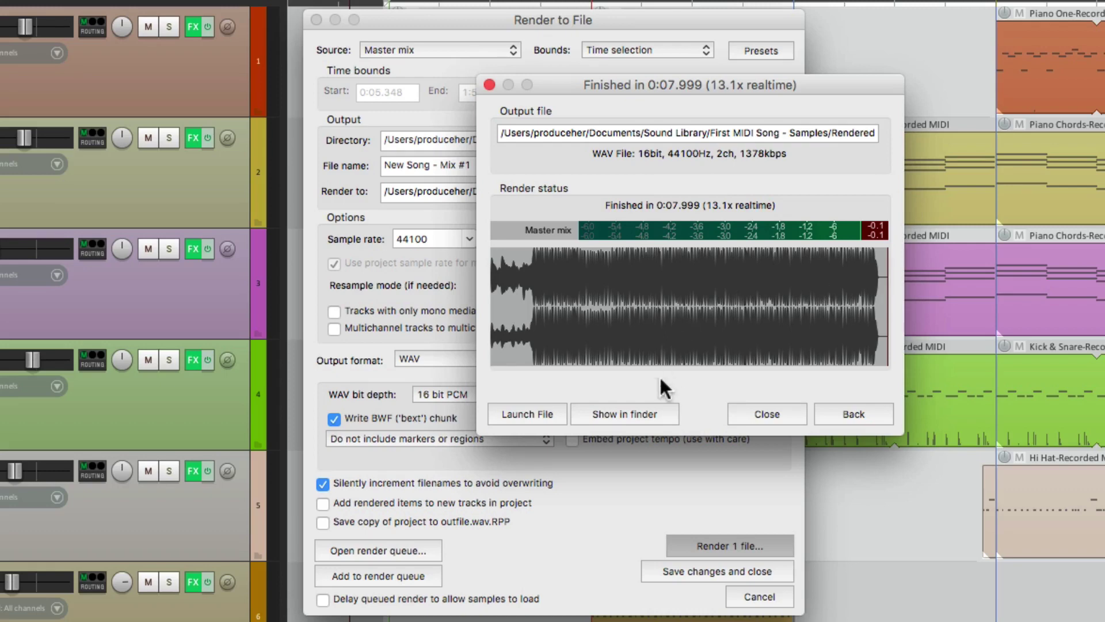
pyautogui.click(637, 418)
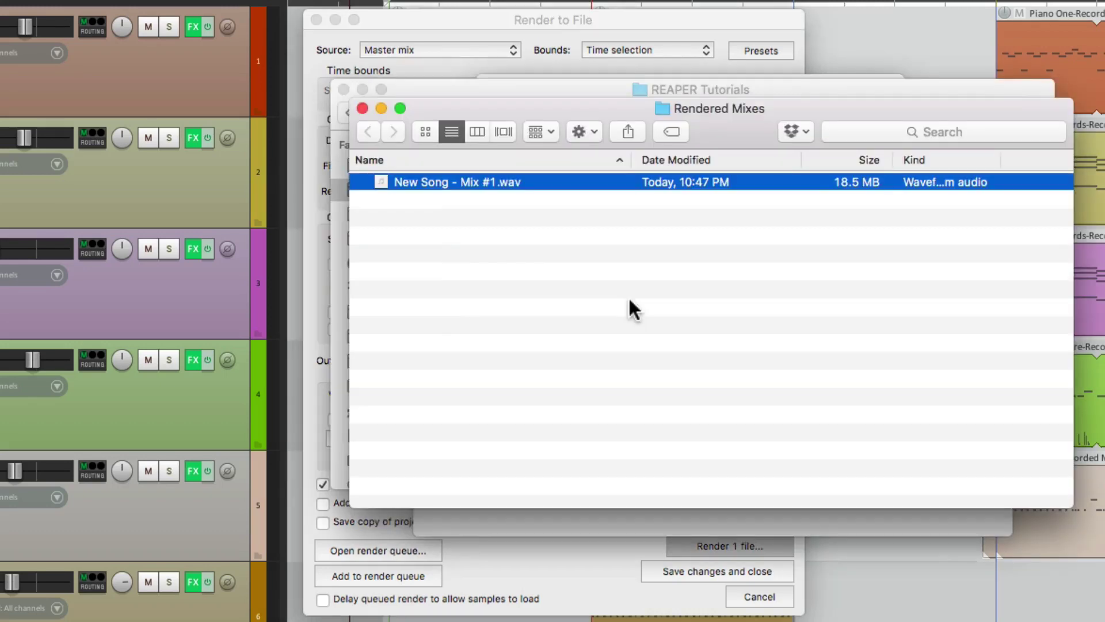
pyautogui.click(632, 296)
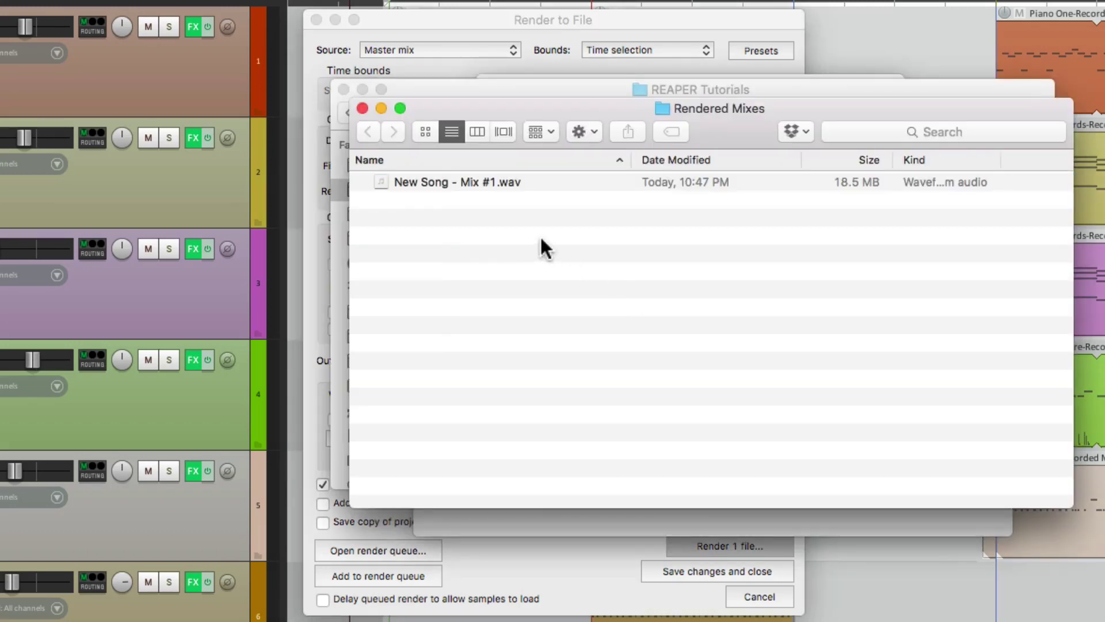
pyautogui.click(558, 182)
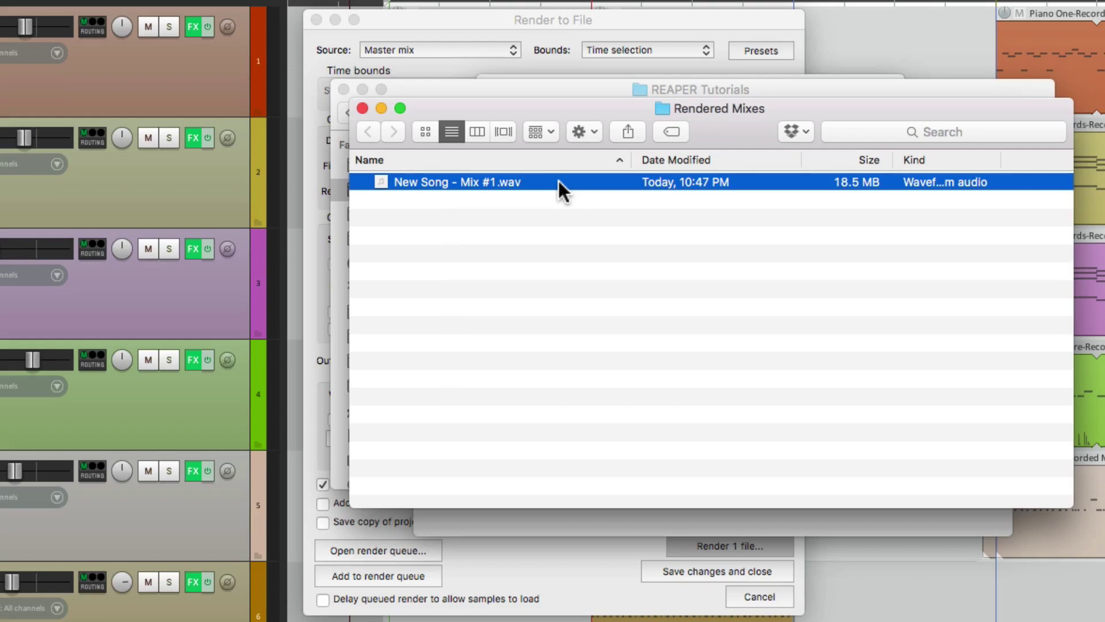